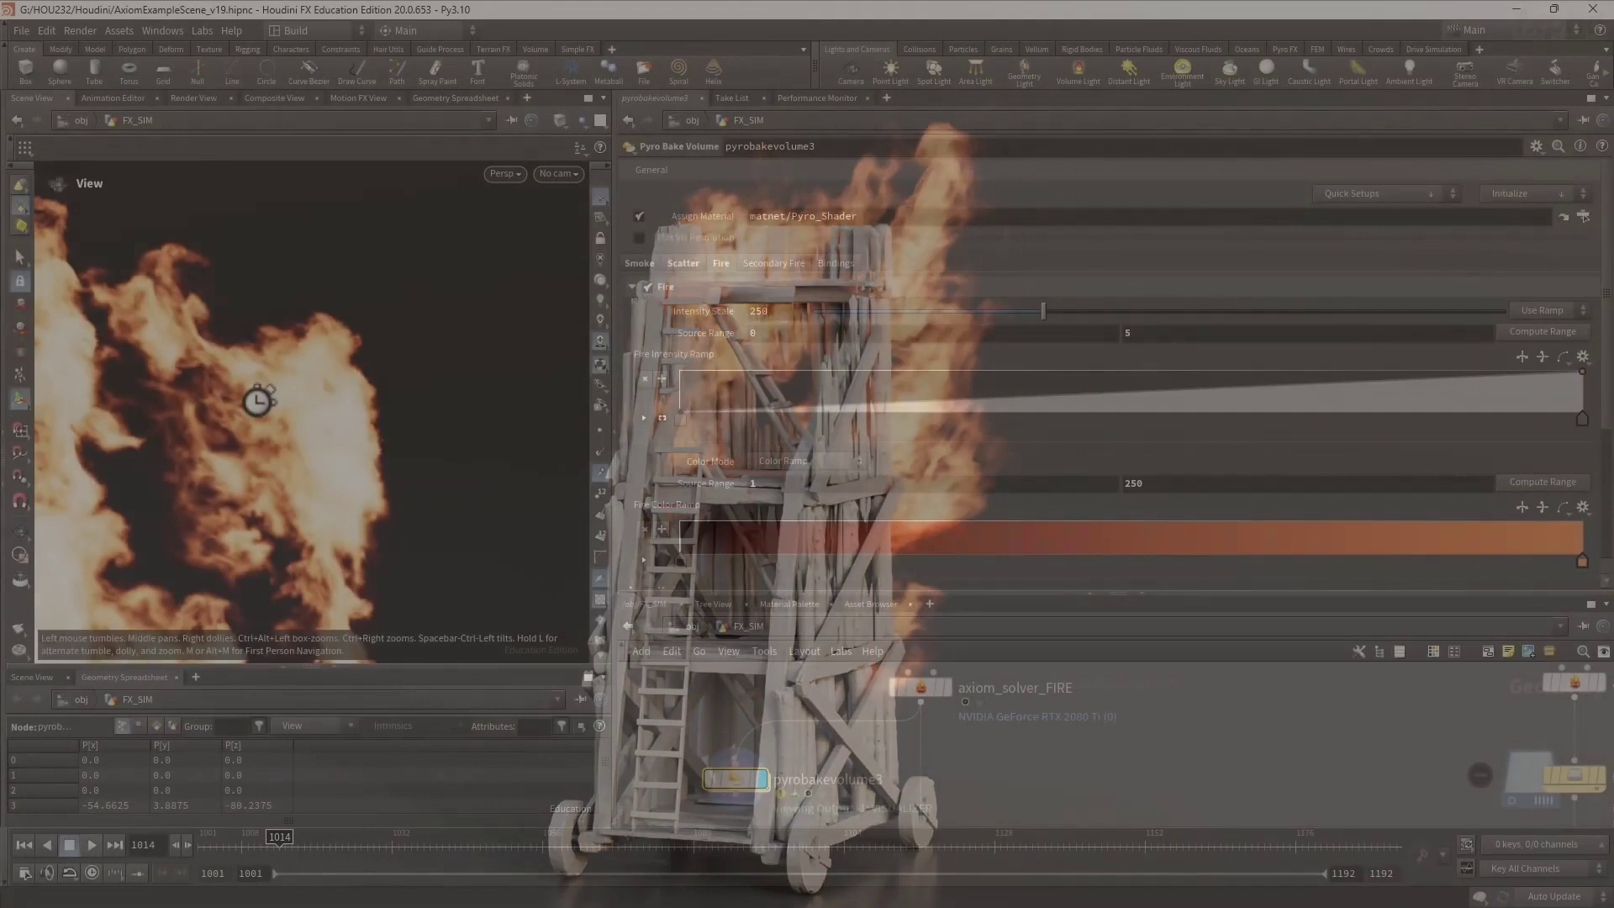
Orbit the fire scene, isolate check_temp1's density-coloured points, then orbit the billowy smoke column.
key(Escape)
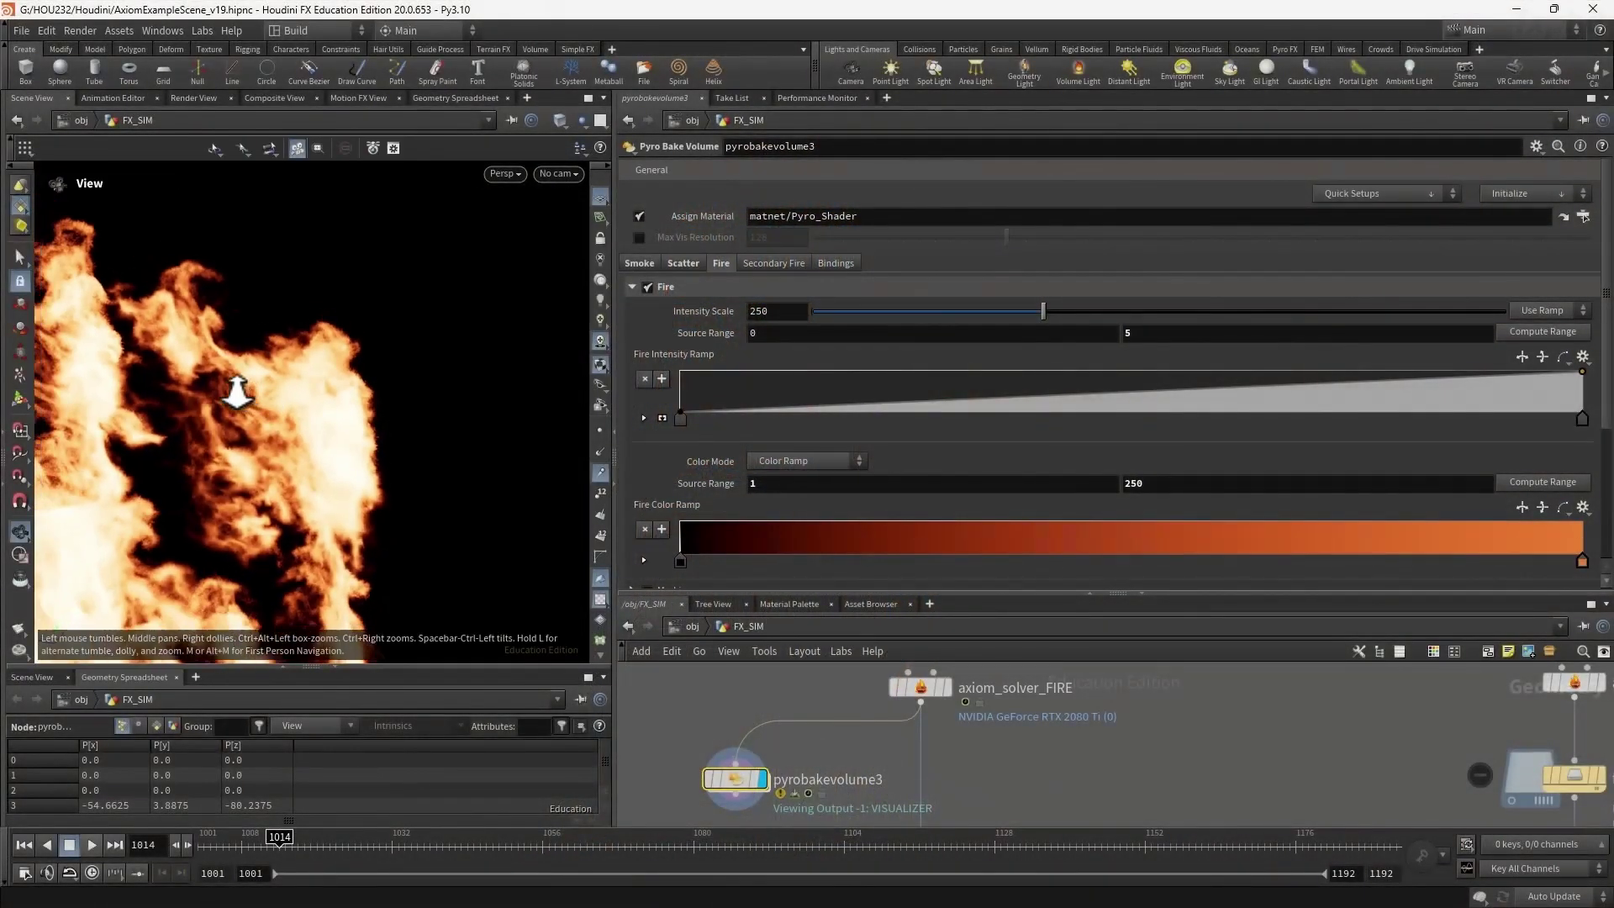
drag(294, 412, 617, 459)
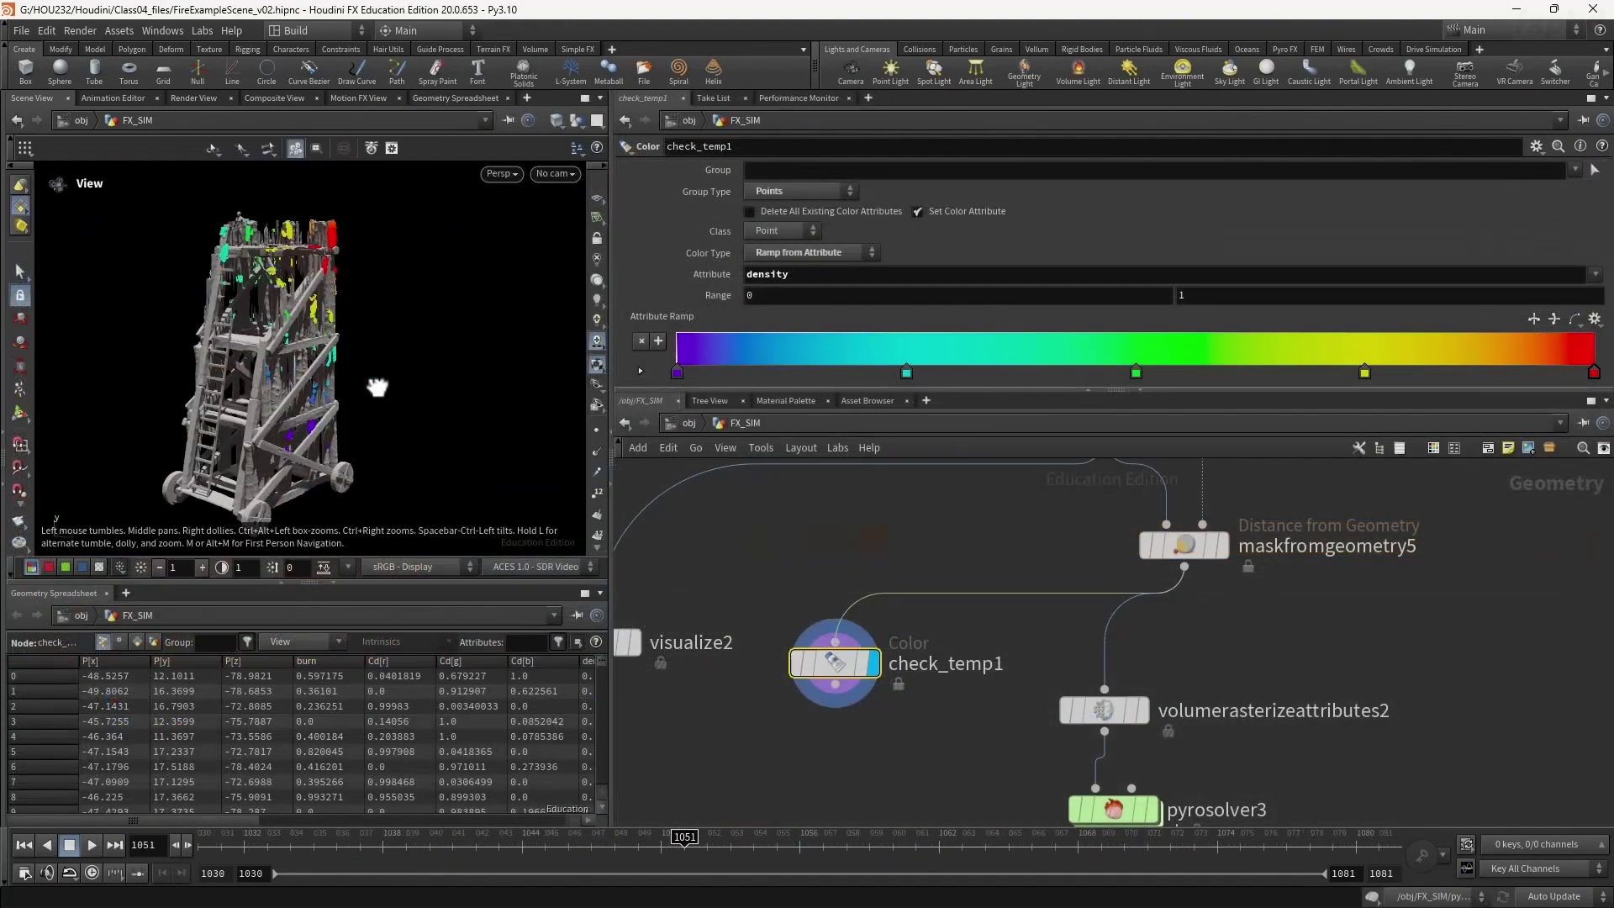
mouse_move(377, 387)
mouse_down()
mouse_move(387, 375)
mouse_move(303, 381)
mouse_move(432, 324)
mouse_move(390, 360)
mouse_move(256, 335)
mouse_move(317, 320)
mouse_up()
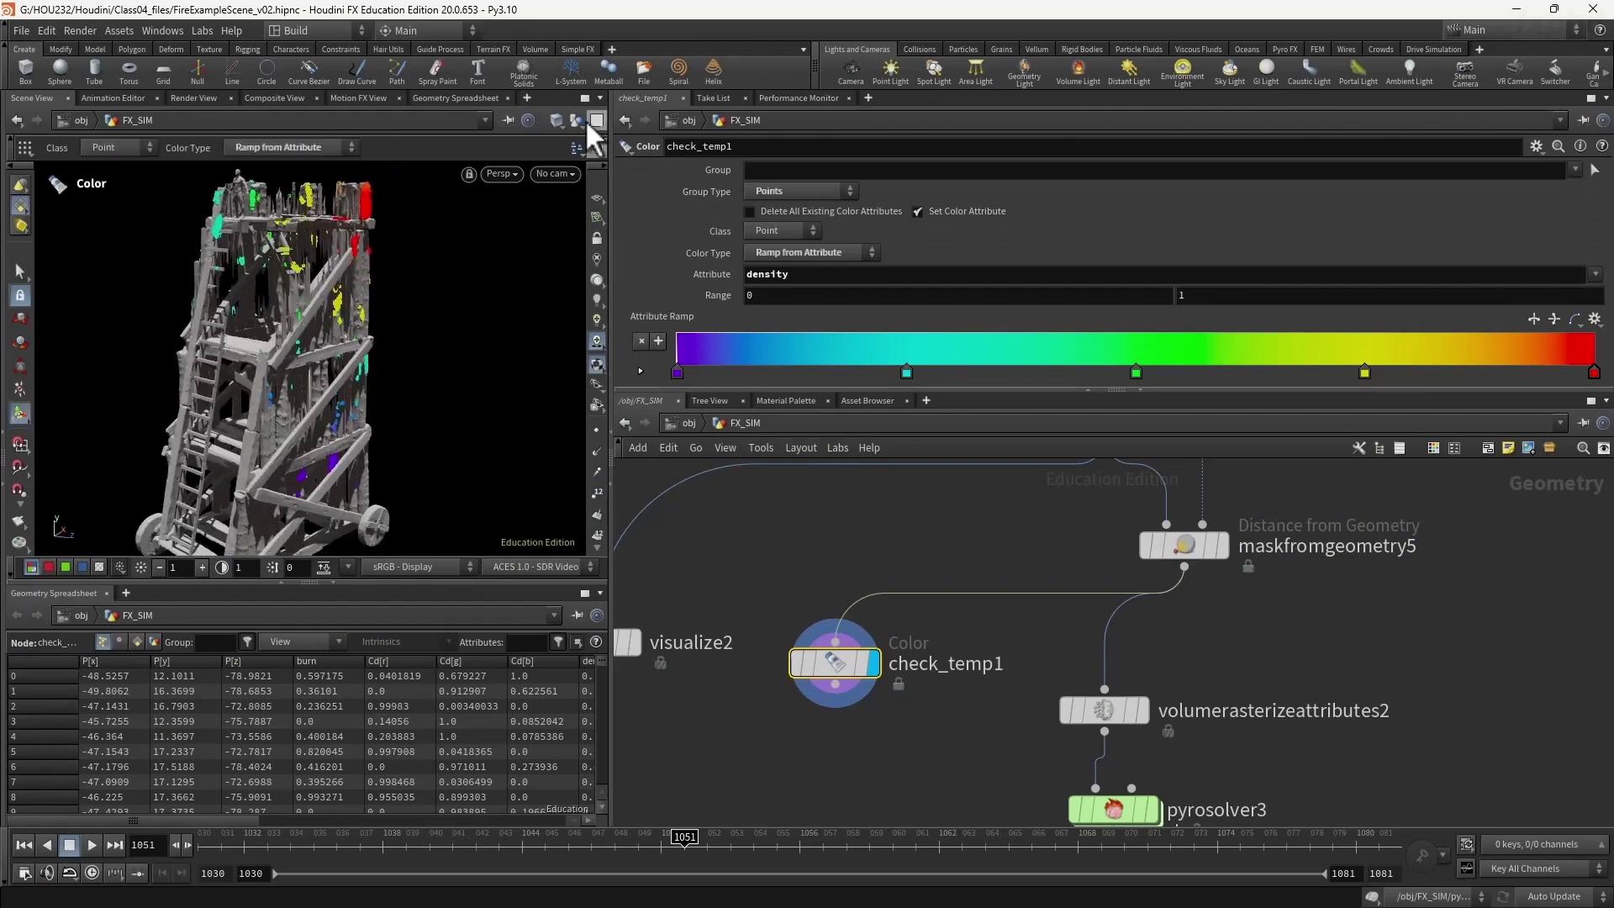
click(597, 179)
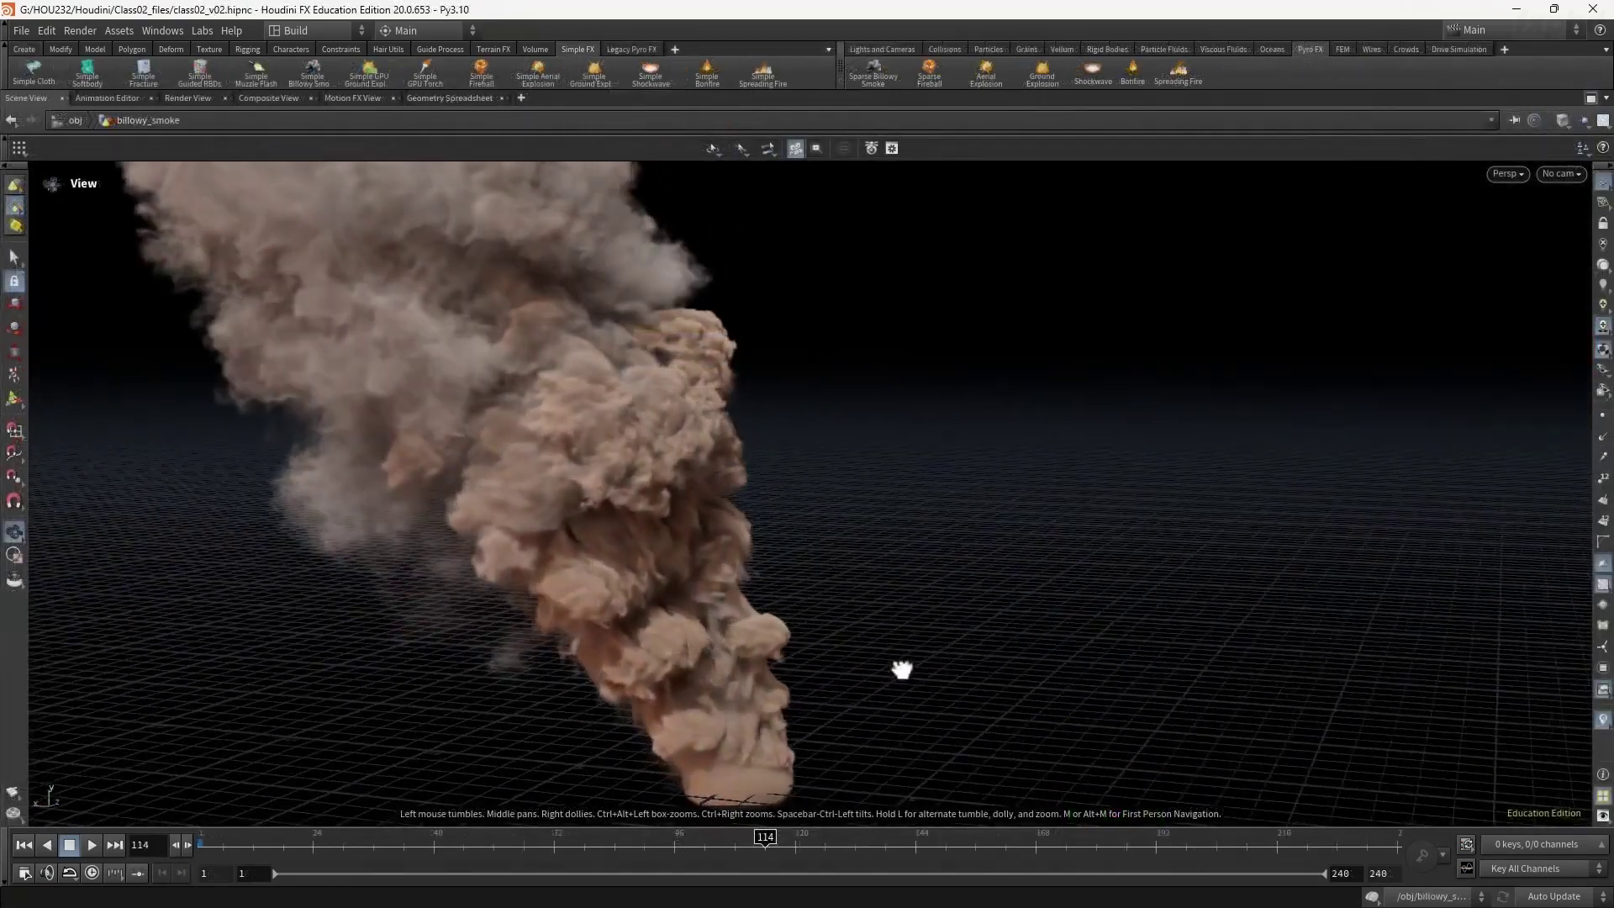
mouse_move(902, 669)
mouse_down()
mouse_move(972, 674)
mouse_move(249, 639)
mouse_move(515, 526)
mouse_move(523, 559)
mouse_up()
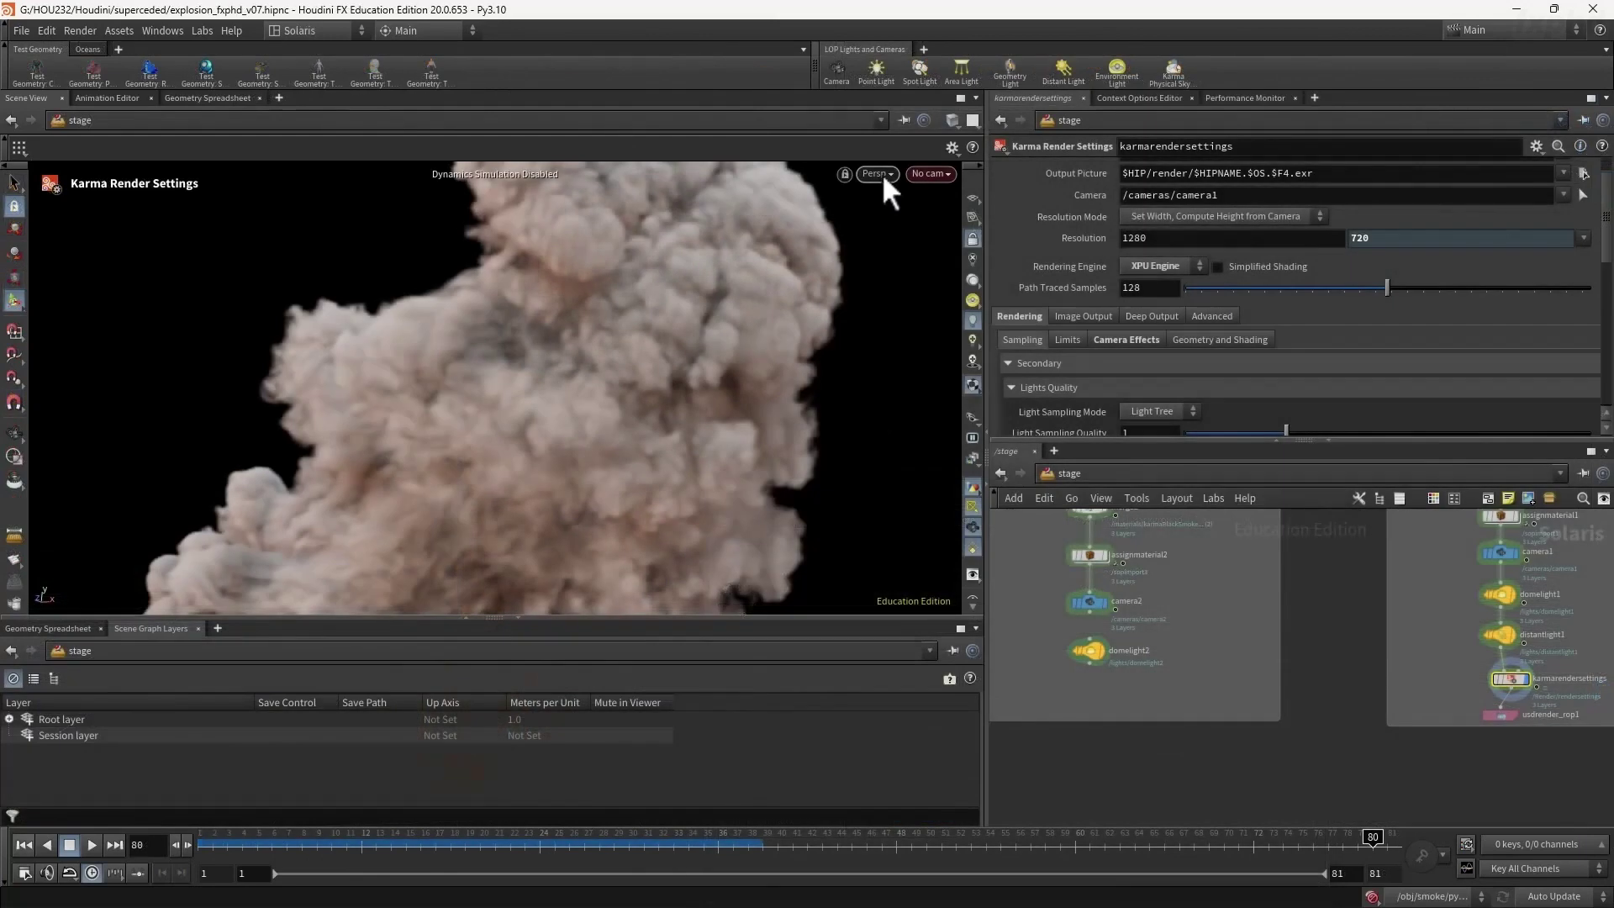
Orbit the viewport around the Karma-rendered explosion smoke cloud.
key(Escape)
mouse_move(244, 407)
mouse_down()
mouse_move(558, 425)
mouse_move(738, 408)
mouse_move(504, 418)
mouse_move(735, 339)
mouse_up()
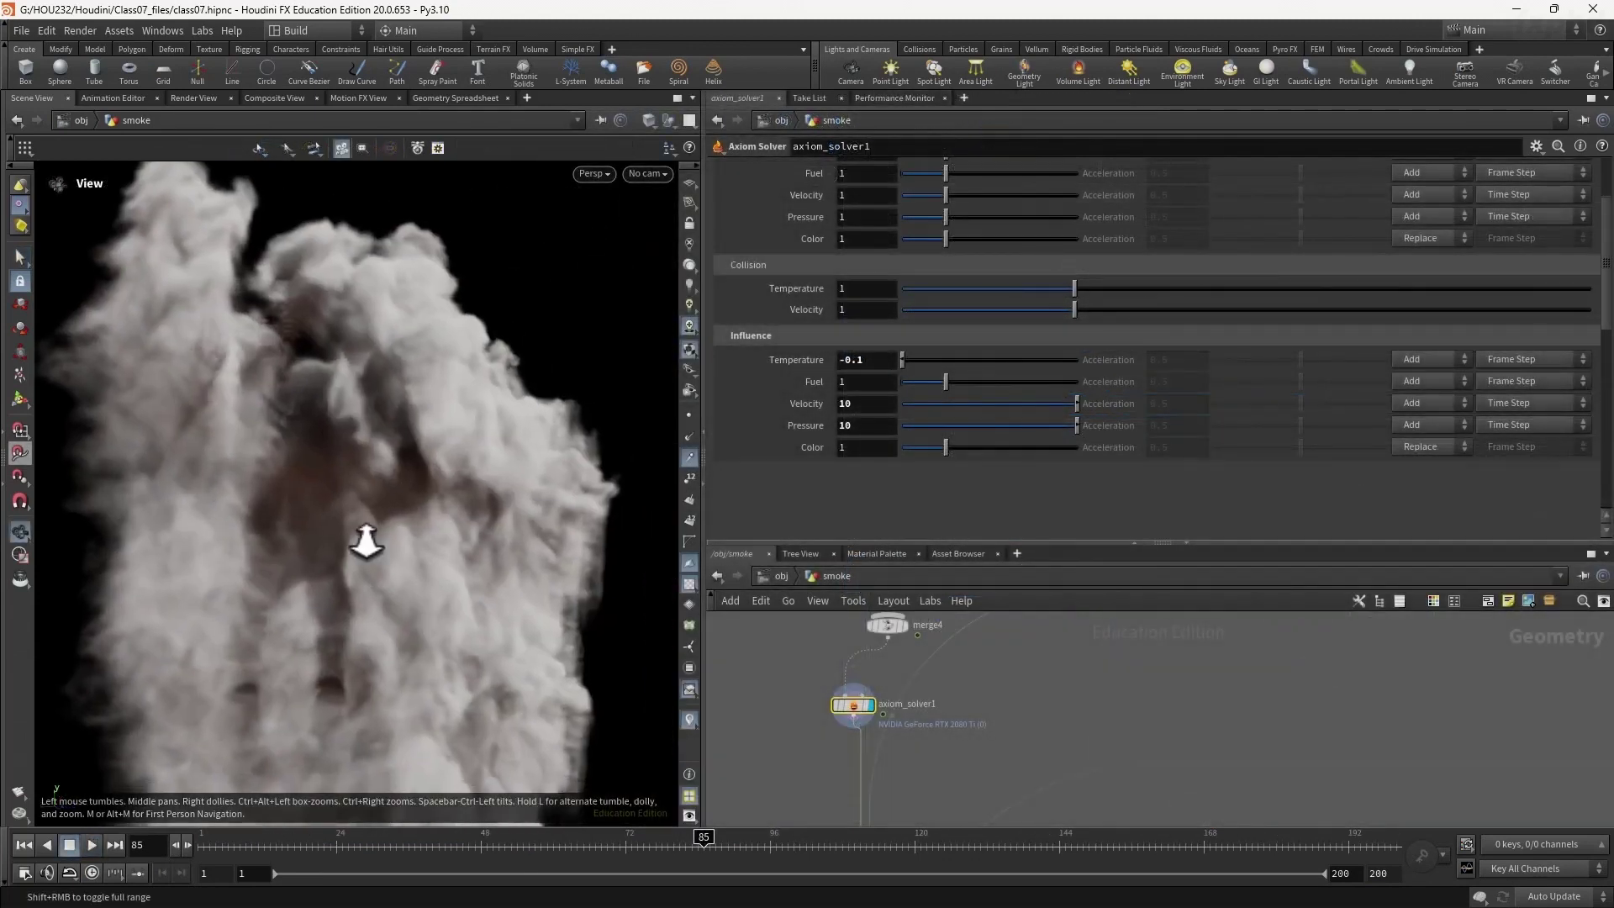
Orbit in closer around the class07 smoke volume with axiom_solver1 selected.
drag(292, 572, 363, 583)
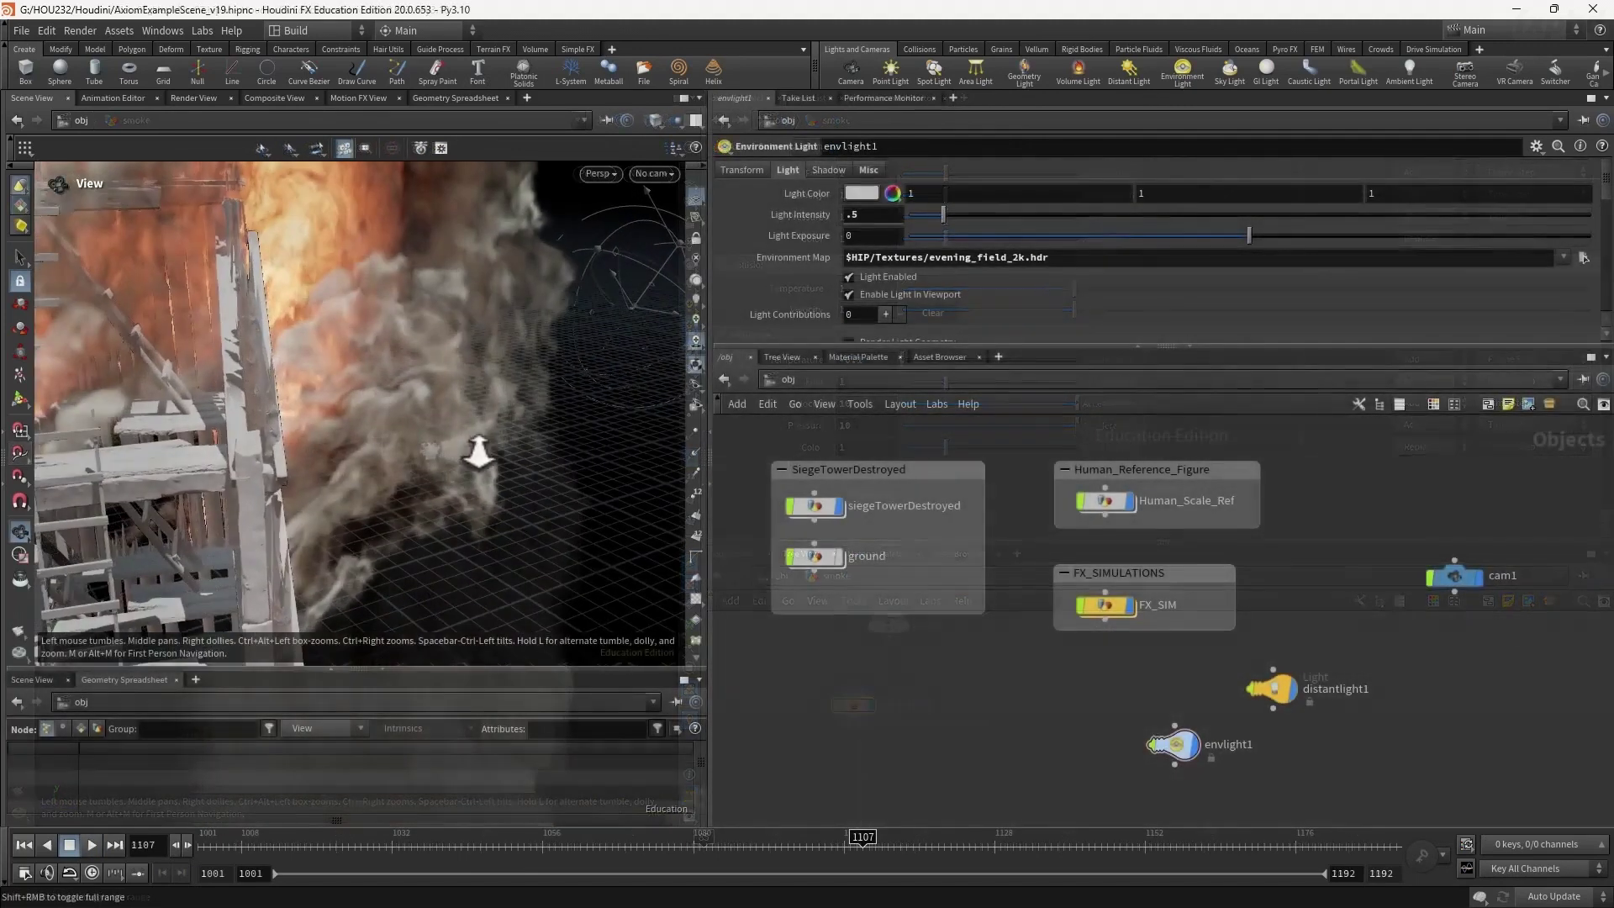
Orbit around the burning siege tower while envlight1's Light parameters are shown.
mouse_move(477, 453)
mouse_down()
mouse_move(367, 468)
mouse_move(438, 455)
mouse_move(307, 433)
mouse_move(342, 403)
mouse_move(378, 421)
mouse_move(346, 421)
mouse_move(341, 440)
mouse_up()
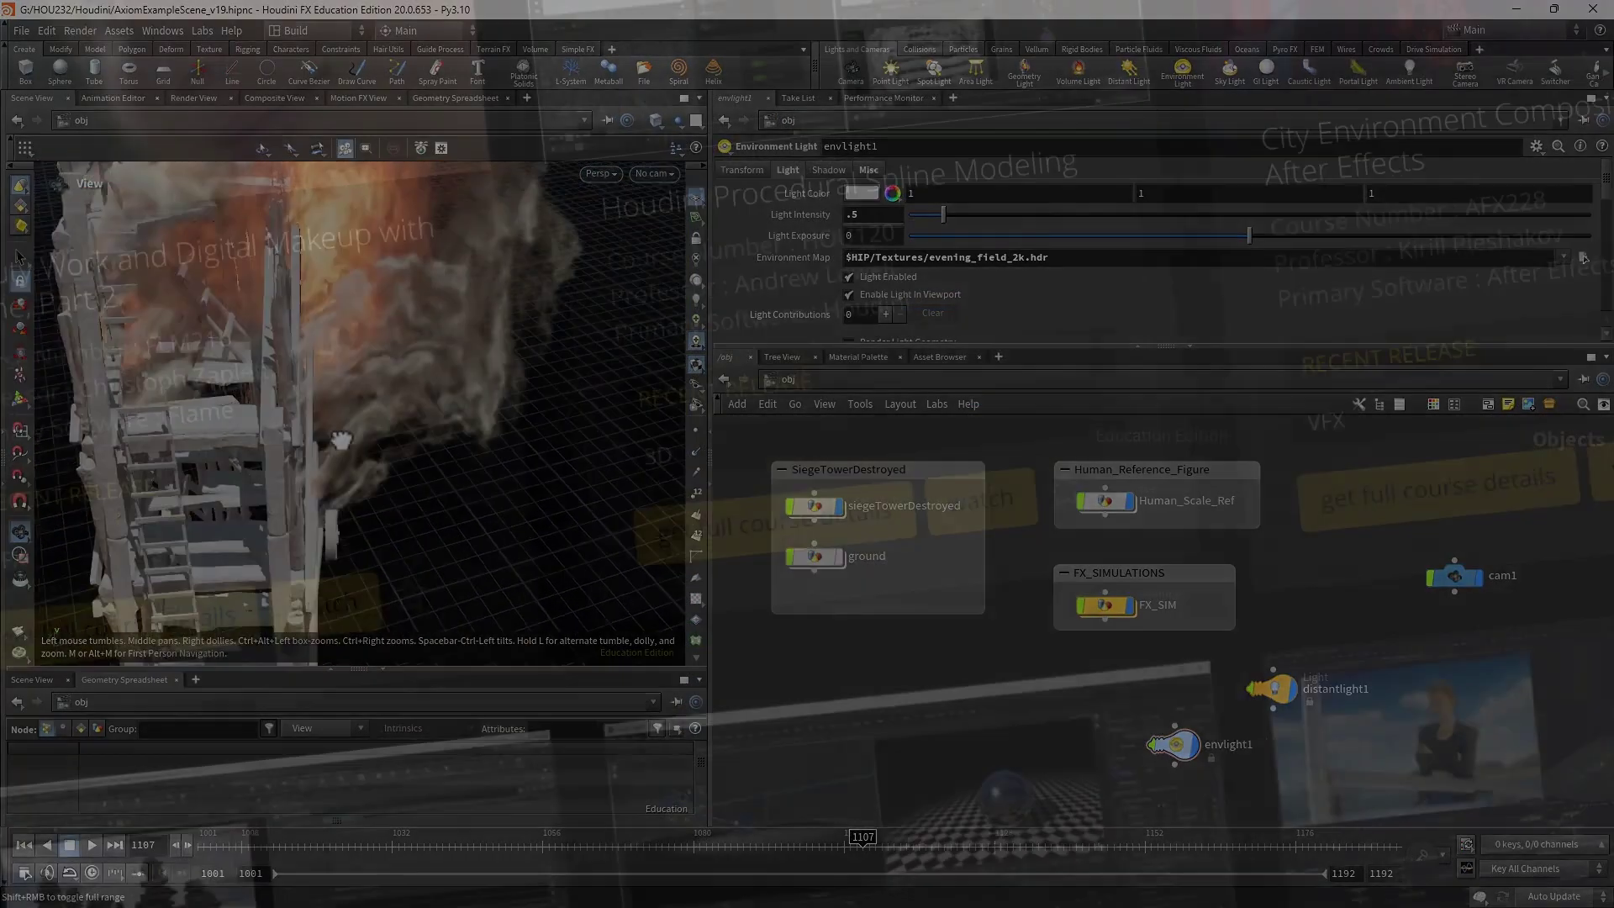